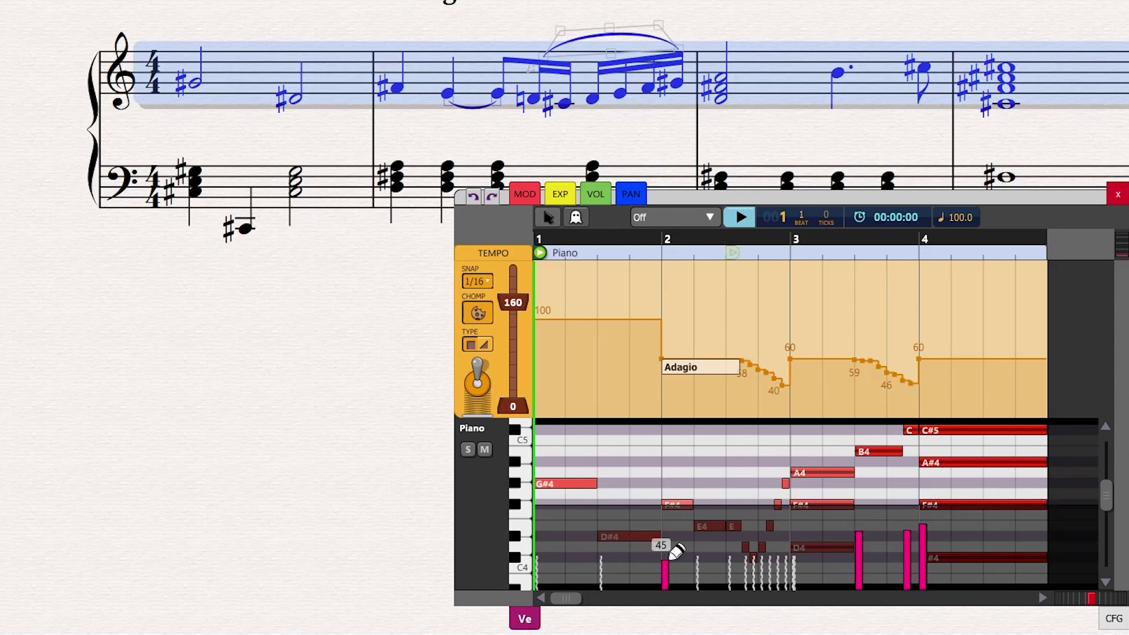
Draw a rising velocity ramp over beats 2–3 and a controller curve reaching 68 at beat 4, then play back
mouse_move(676, 552)
mouse_down()
mouse_move(734, 568)
mouse_move(803, 544)
mouse_up()
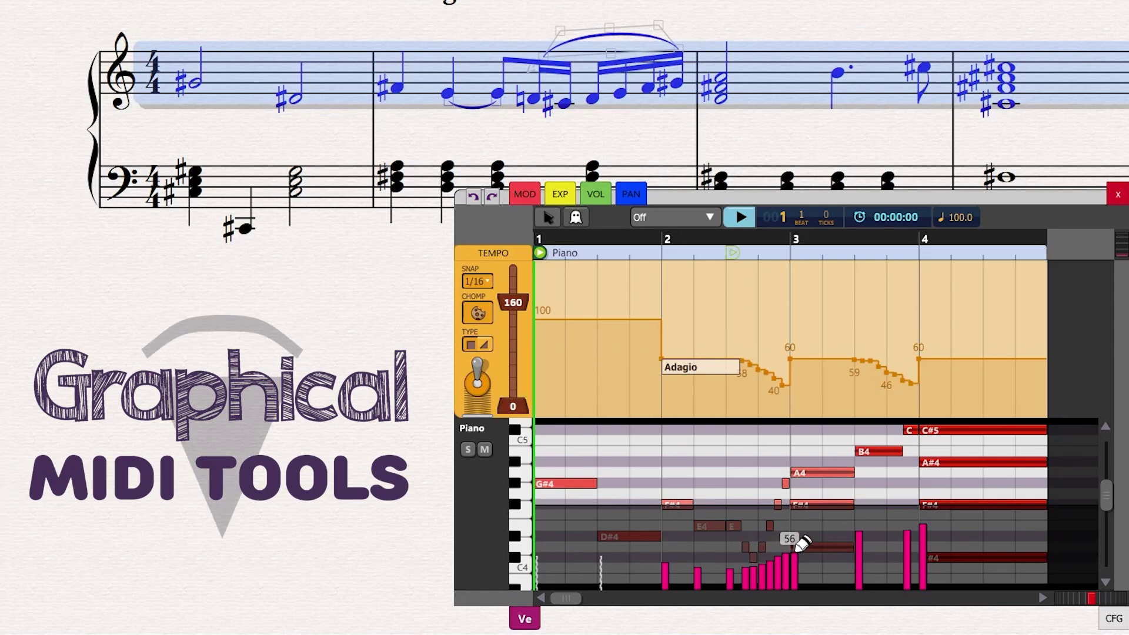
click(531, 616)
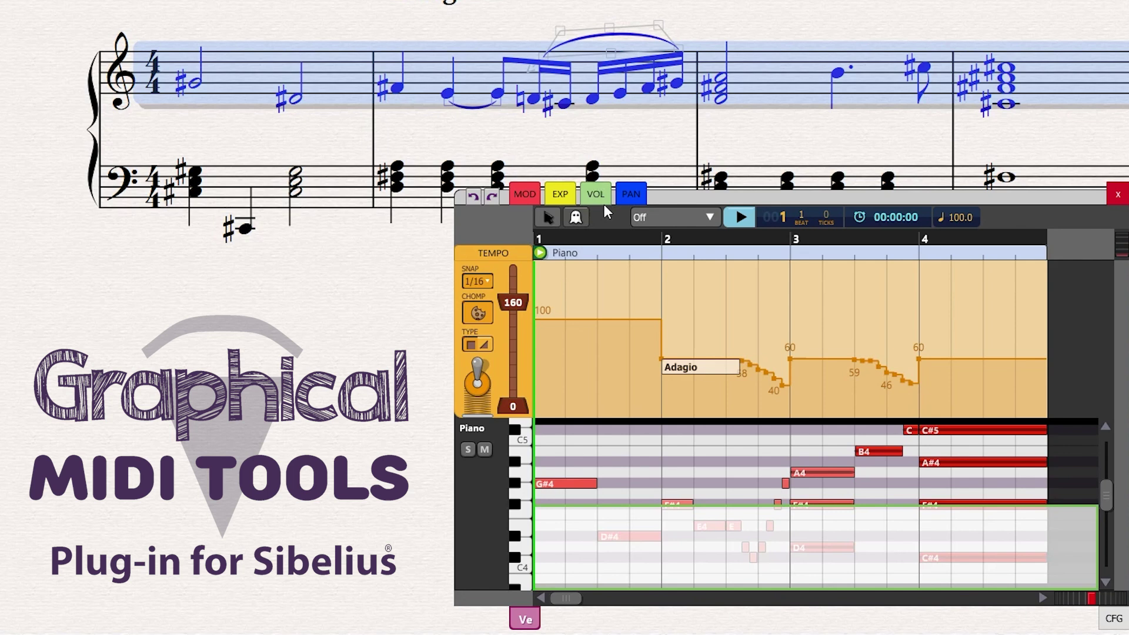
mouse_move(656, 568)
mouse_down()
mouse_move(788, 543)
mouse_move(868, 551)
mouse_move(927, 544)
mouse_up()
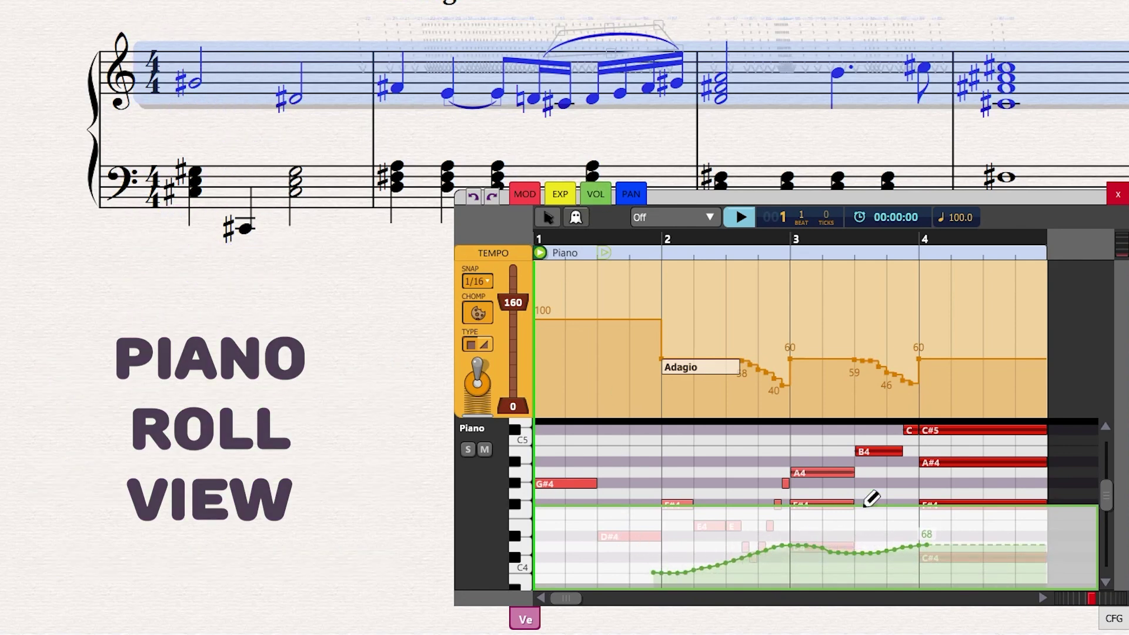
click(605, 253)
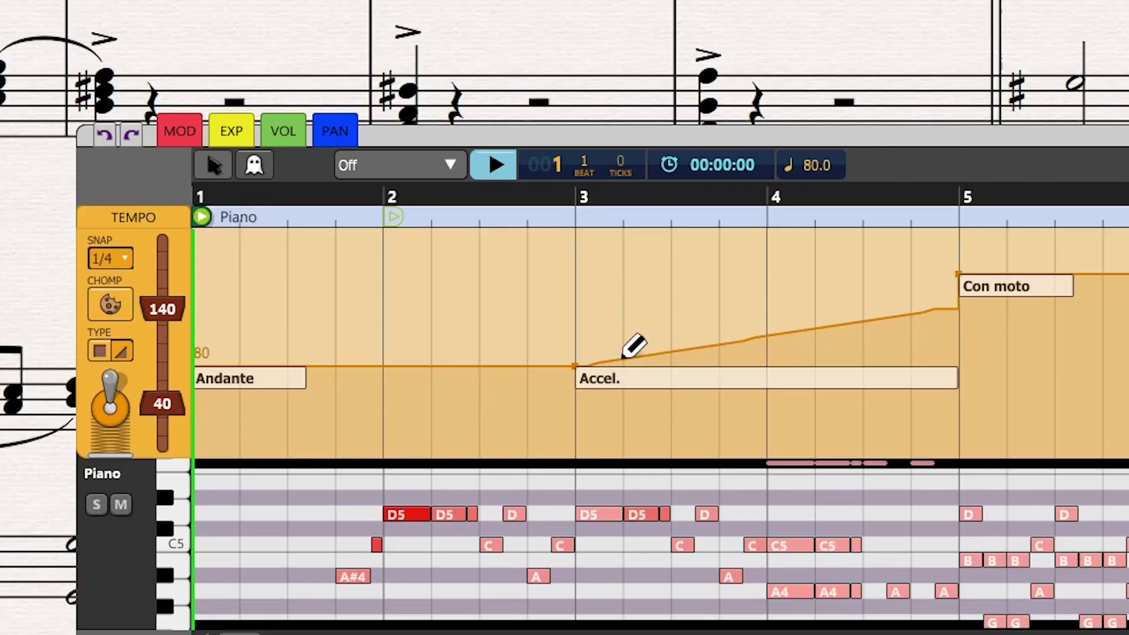
Hand-draw an accelerando over bars 3–5, erase it, and re-enable the Accel. ramp and Con moto jump
mouse_move(624, 356)
mouse_down()
mouse_move(876, 328)
mouse_move(952, 271)
mouse_move(993, 260)
mouse_up()
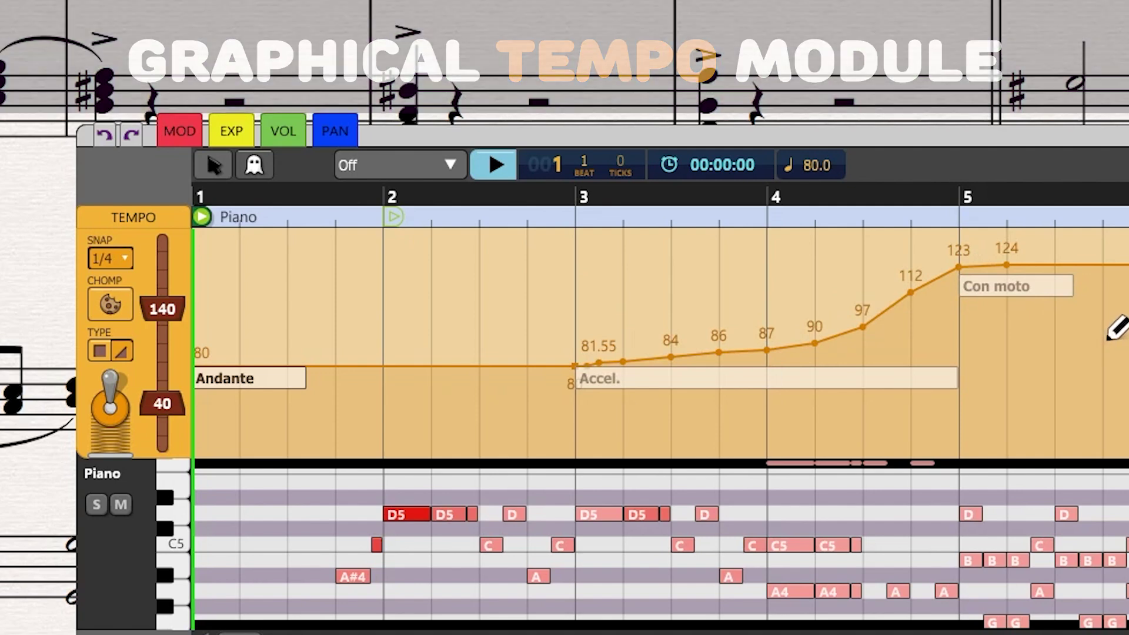
drag(1097, 329, 560, 355)
click(863, 390)
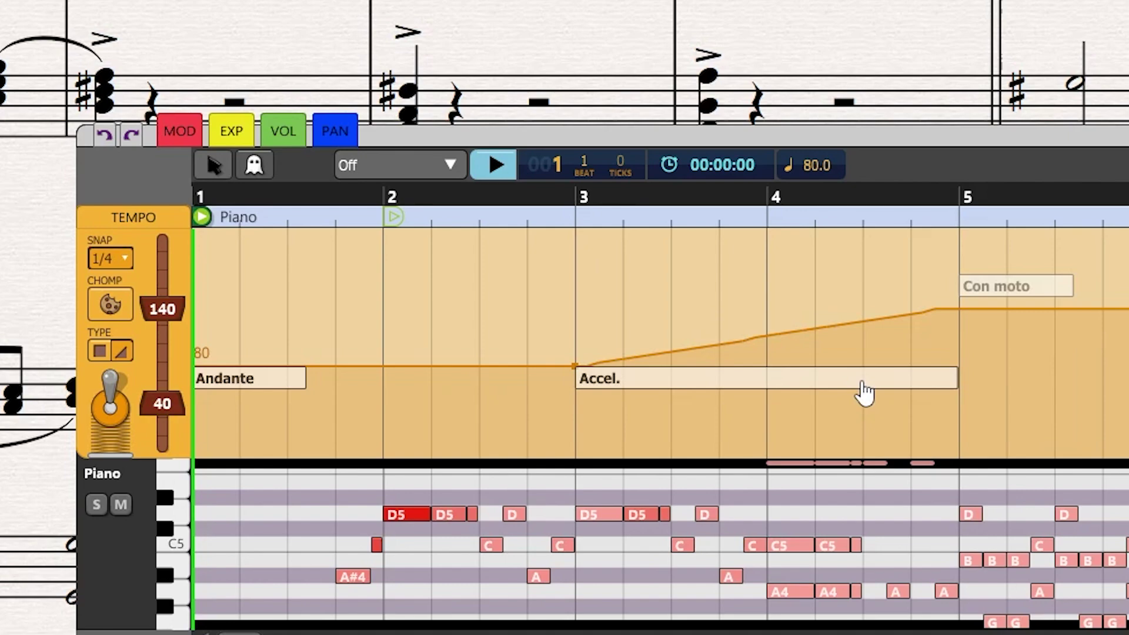
click(1035, 294)
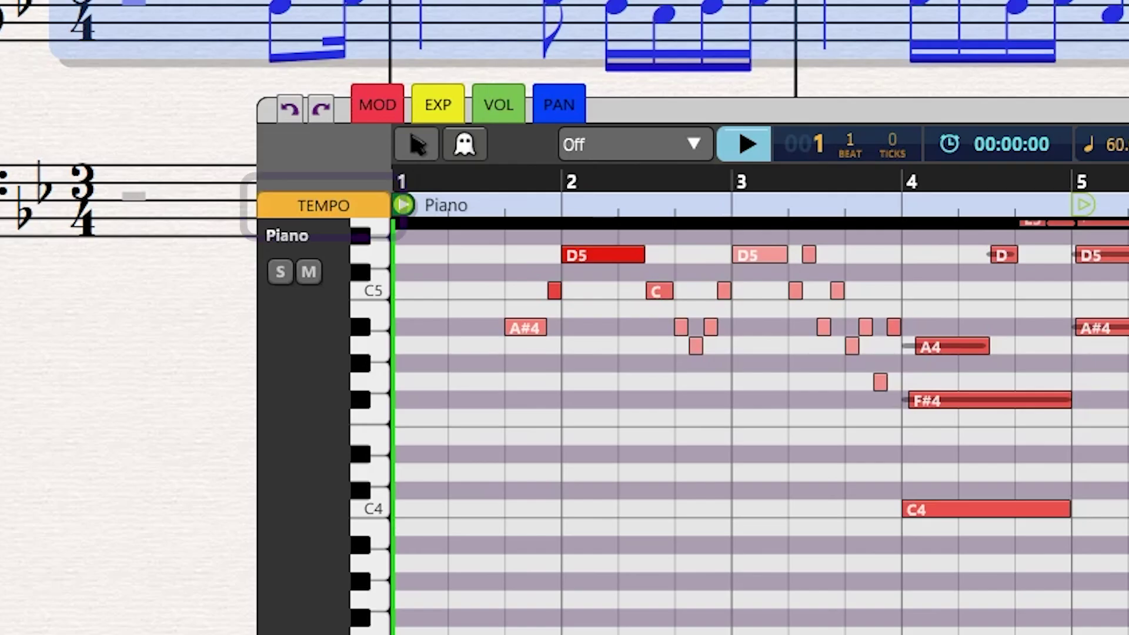
Expand the tempo track and sketch a tempo dip from 60 down to 49
click(373, 209)
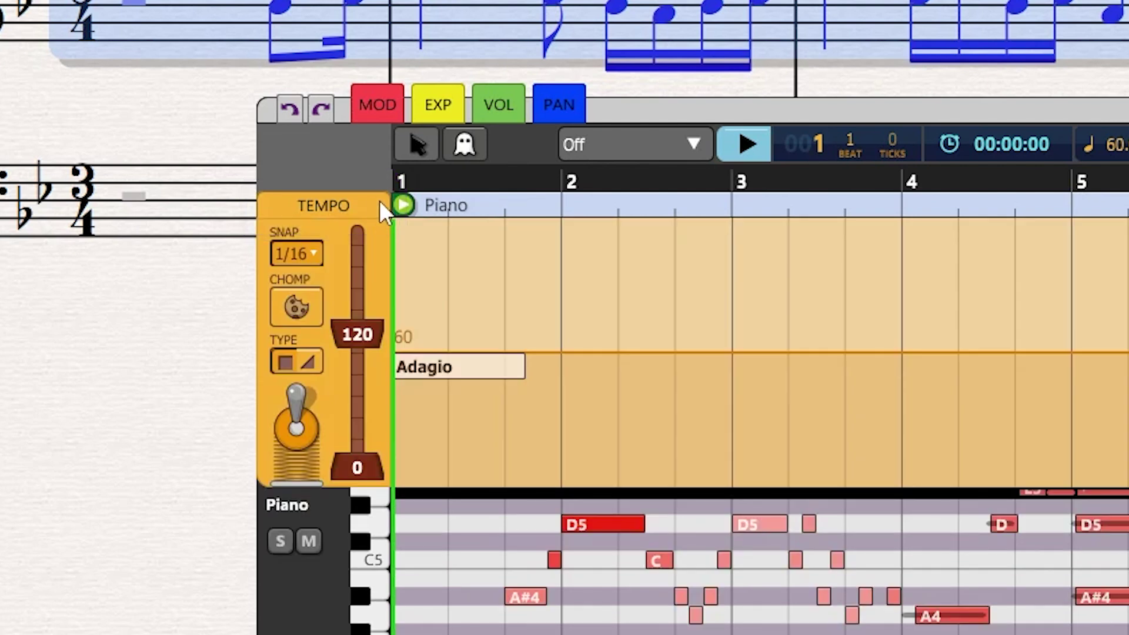
mouse_move(675, 353)
mouse_down()
mouse_move(769, 373)
mouse_move(914, 345)
mouse_up()
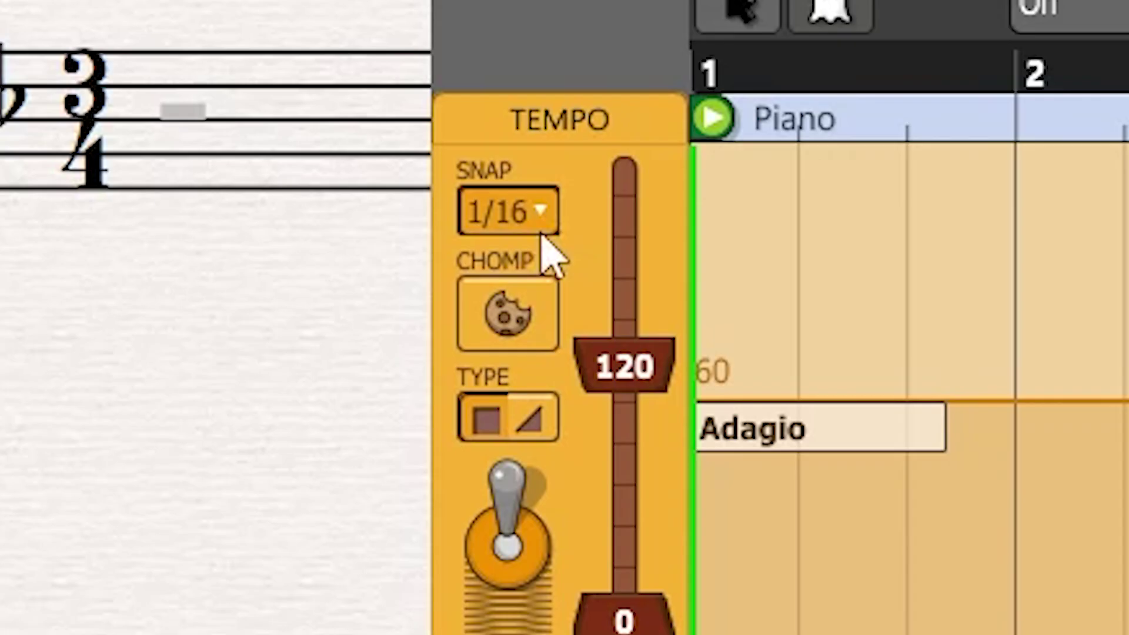
Keep 1/16 snapping and jump-type tempo changes, then draw a stepped slowdown from 60 in bar 2
click(506, 263)
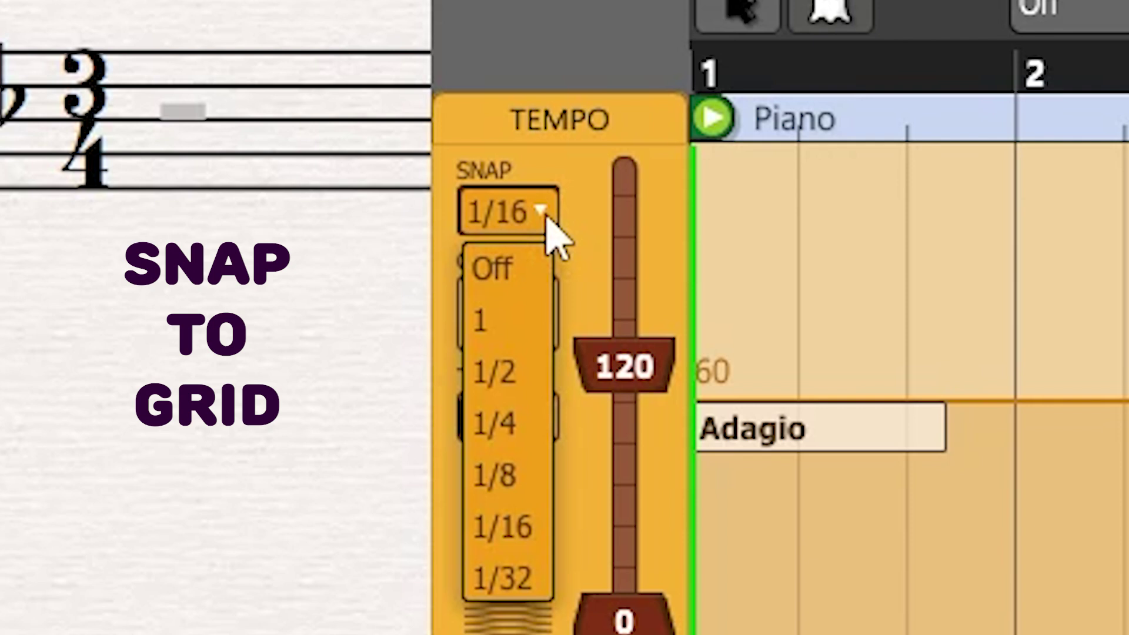
click(526, 547)
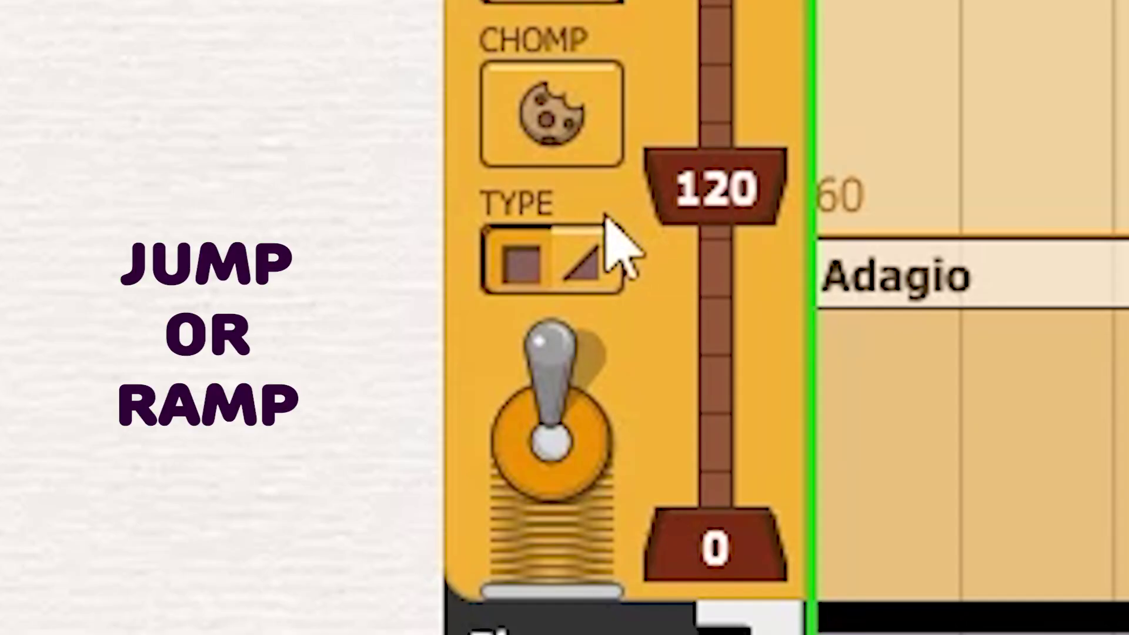
click(609, 281)
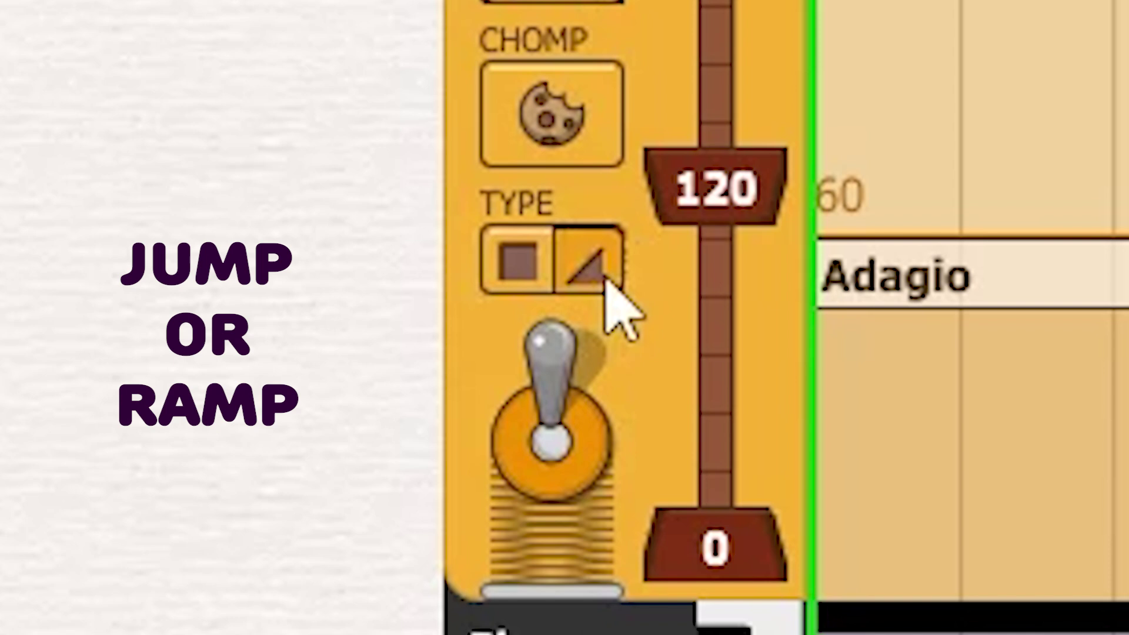
click(526, 281)
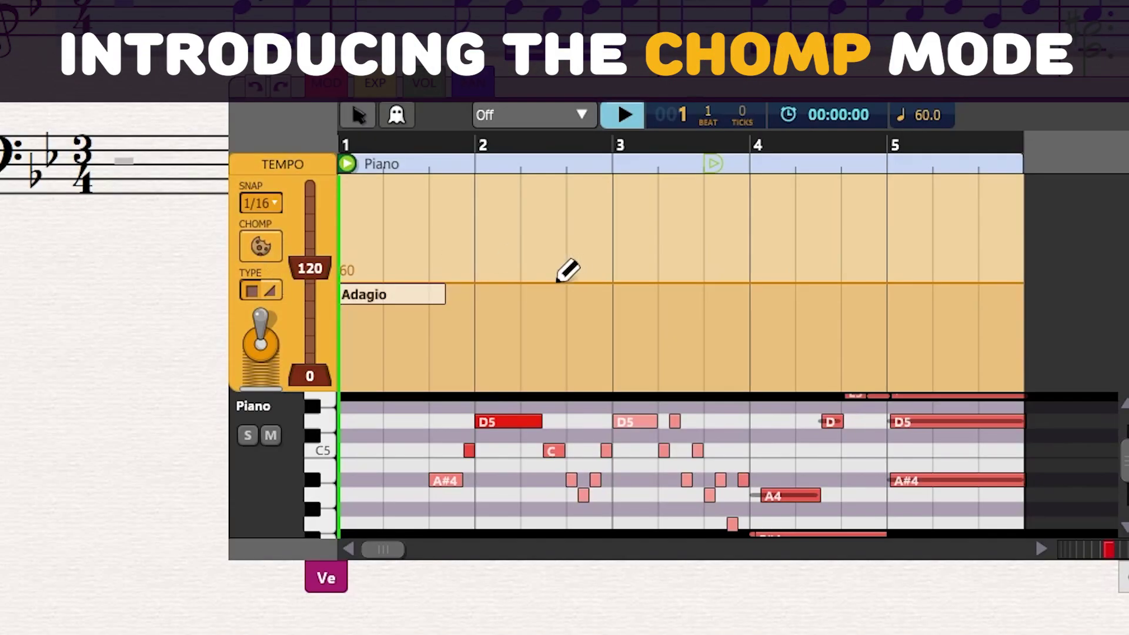
mouse_move(532, 285)
mouse_down()
mouse_move(586, 310)
mouse_move(611, 339)
mouse_up()
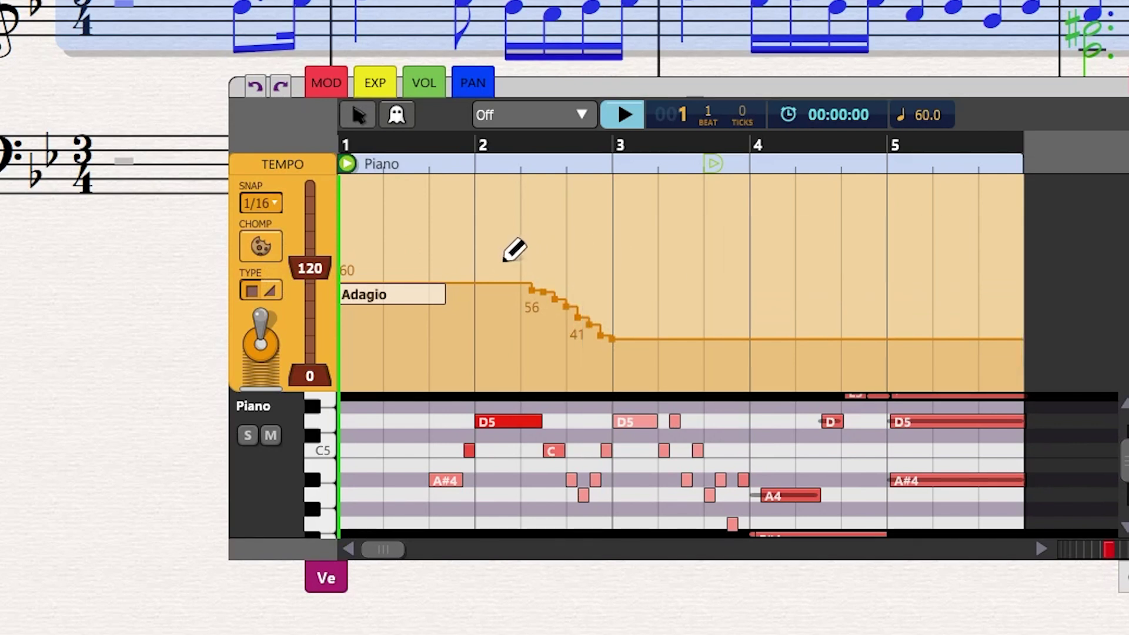
Flatten the tempo to 60, enable CHOMP, and draw ritardandos to 32 in bar 3 and 28 in bar 4
mouse_move(505, 261)
mouse_down()
mouse_move(624, 281)
mouse_move(562, 286)
mouse_move(611, 313)
mouse_up()
click(263, 247)
mouse_move(679, 286)
mouse_down()
mouse_move(714, 297)
mouse_move(746, 334)
mouse_up()
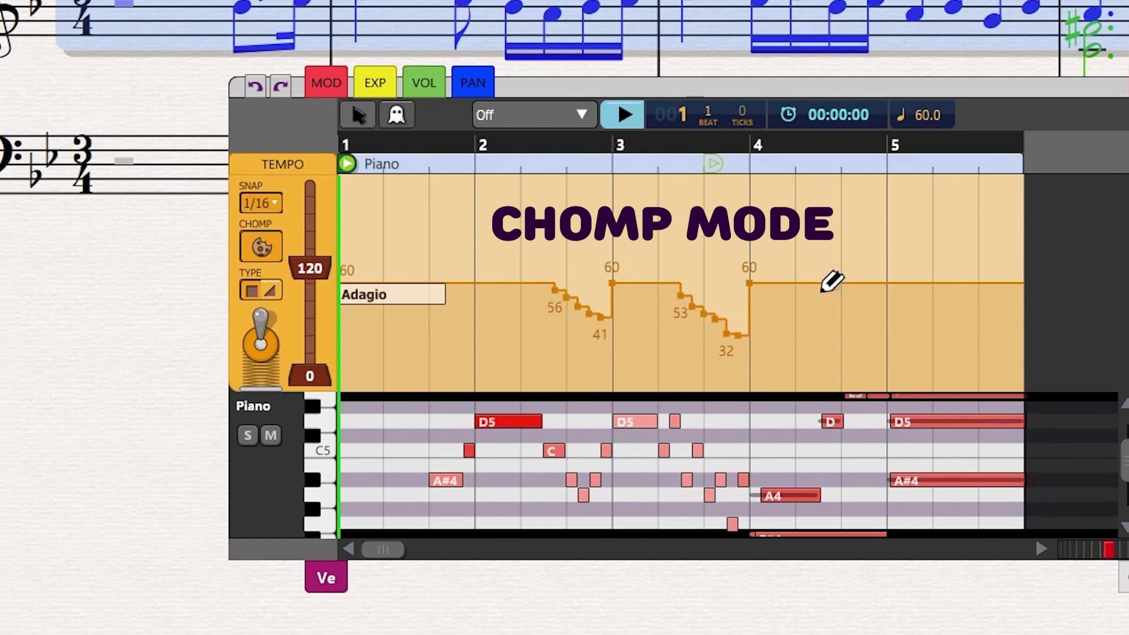
drag(826, 288, 885, 348)
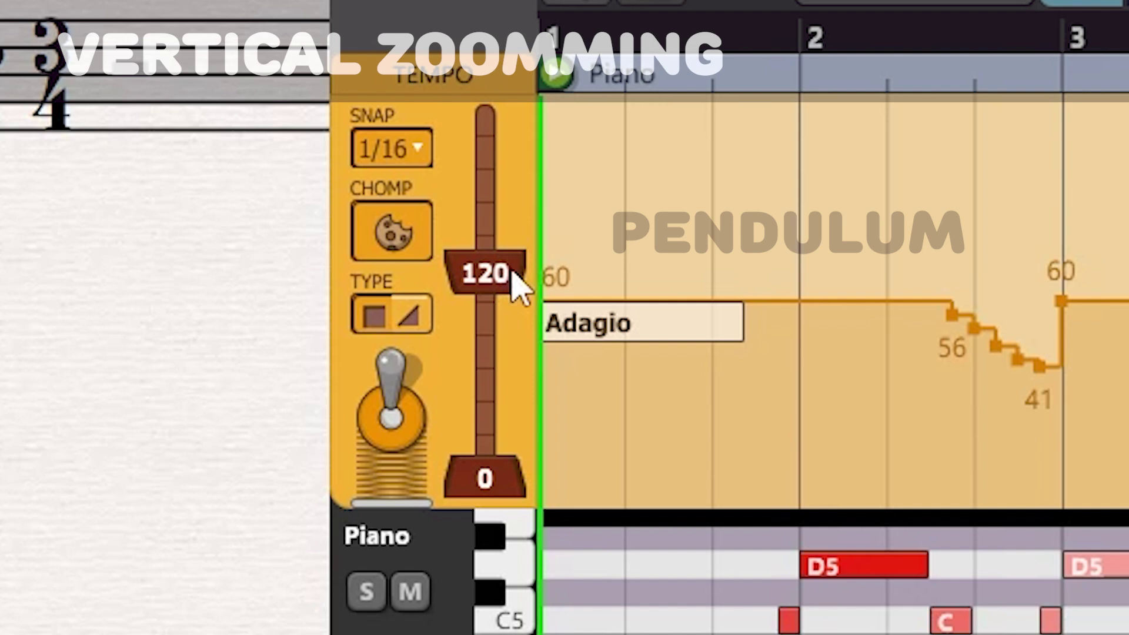
Raise the tempo track's upper limit to 160 and keep the lower limit at 0
drag(517, 277, 527, 236)
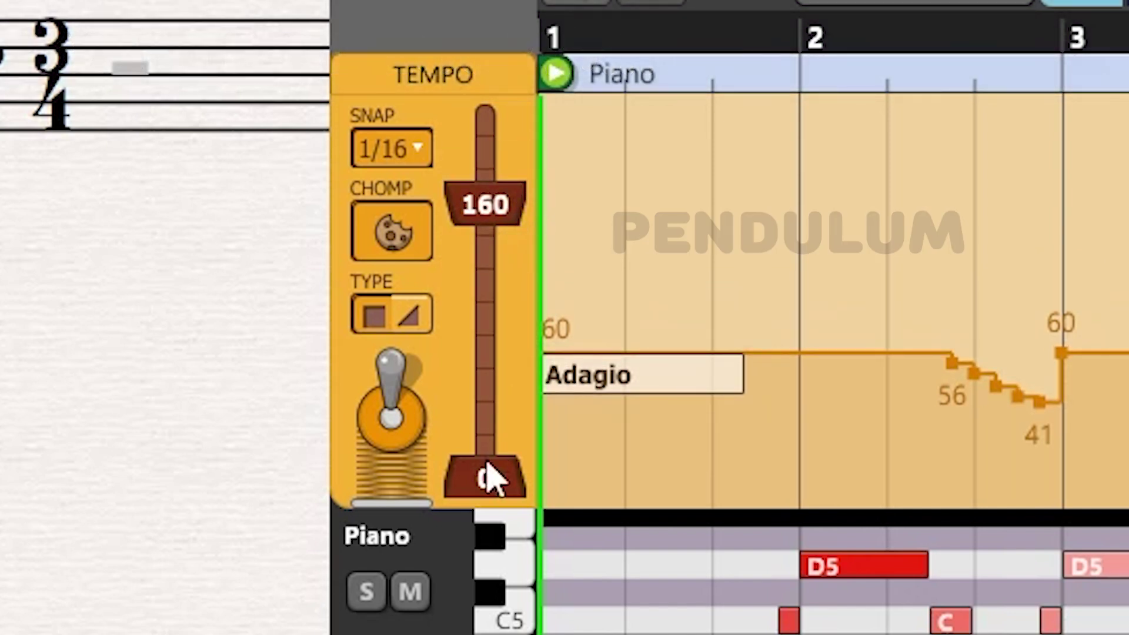
mouse_move(494, 474)
mouse_down()
mouse_move(505, 416)
mouse_move(497, 488)
mouse_up()
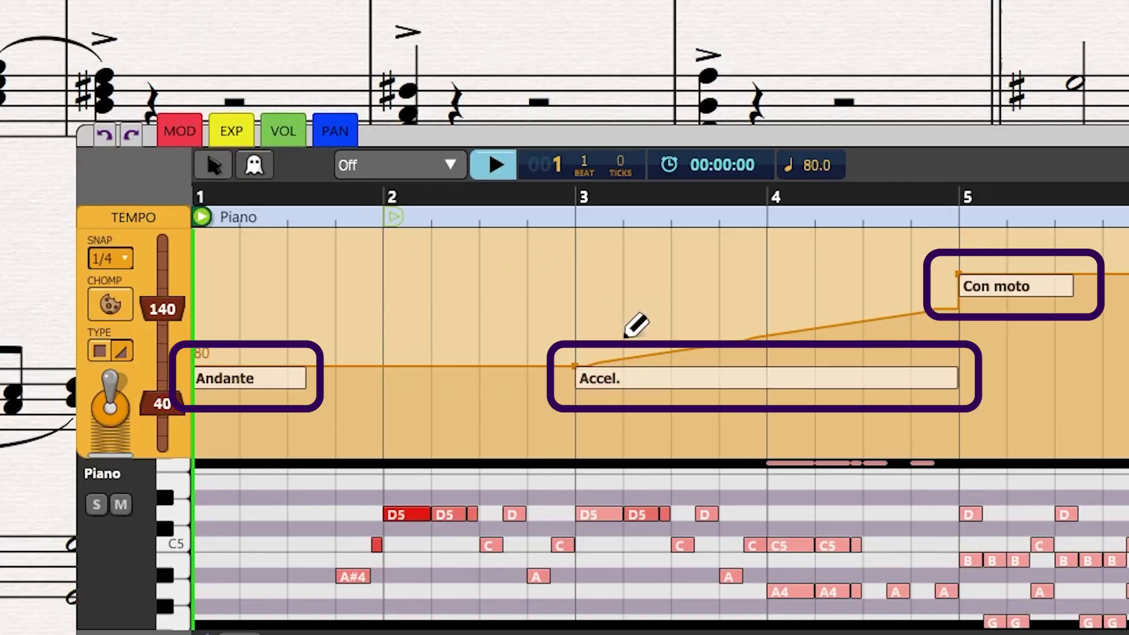
Sketch an accelerando over the Accel. section, erase it, then reactivate the Accel. ramp and bar-5 Con moto jump
mouse_move(623, 356)
mouse_down()
mouse_move(847, 337)
mouse_move(991, 260)
mouse_up()
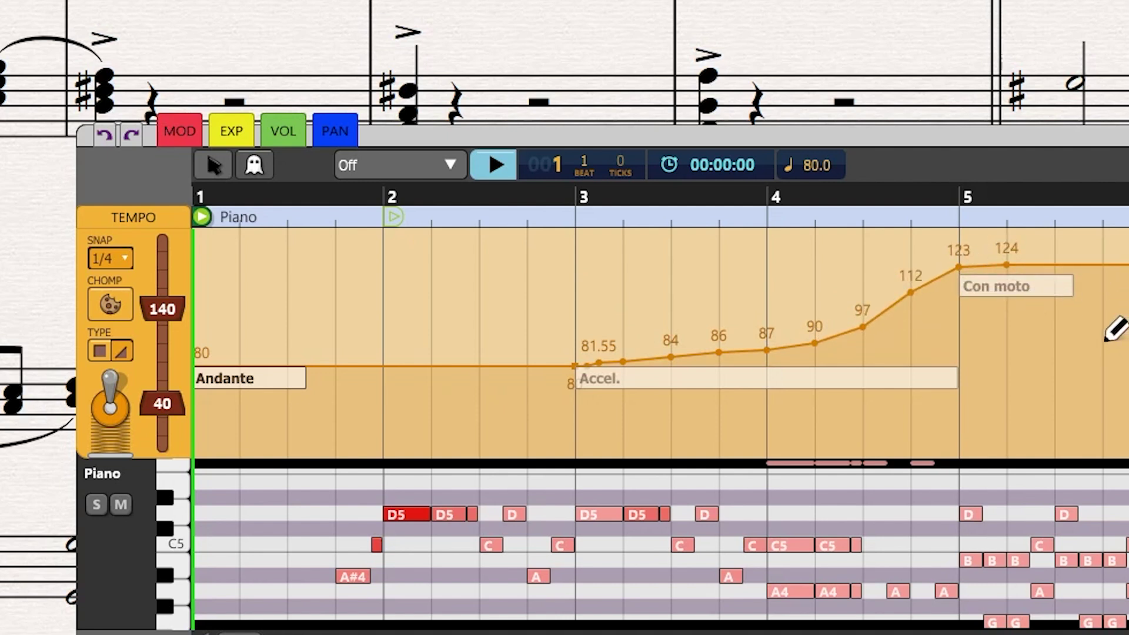
drag(1098, 329, 559, 355)
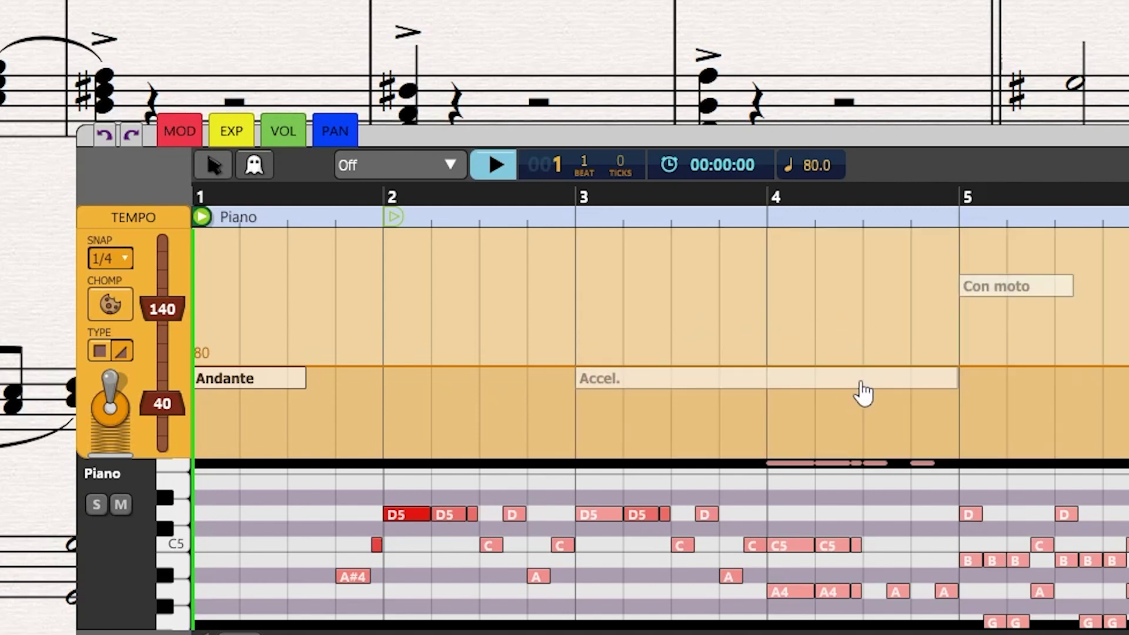
click(864, 393)
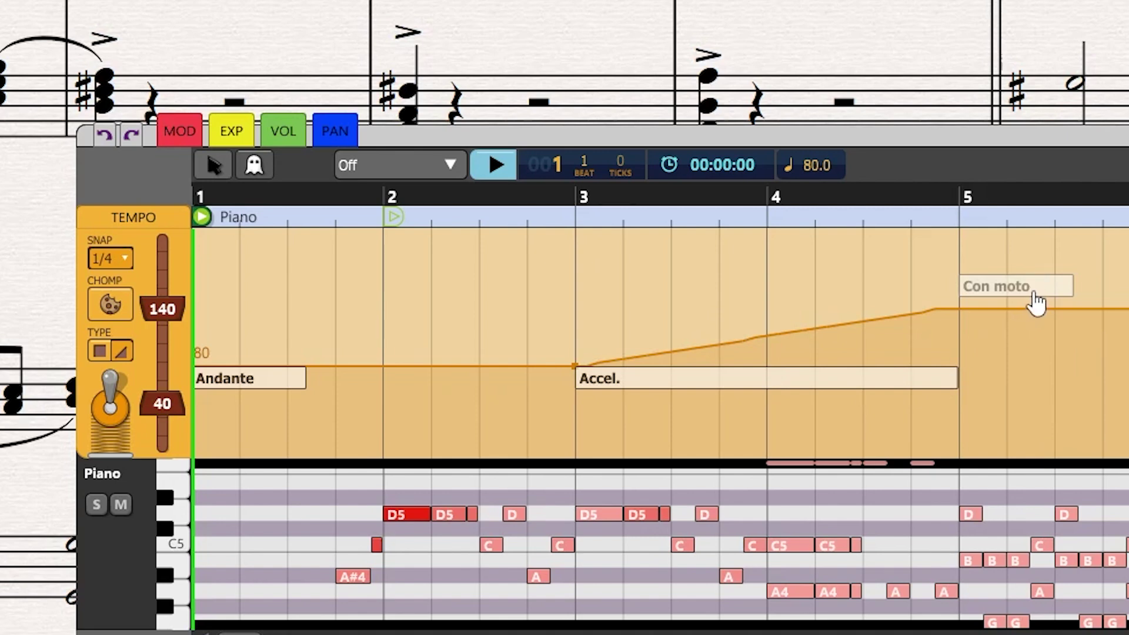
click(1038, 304)
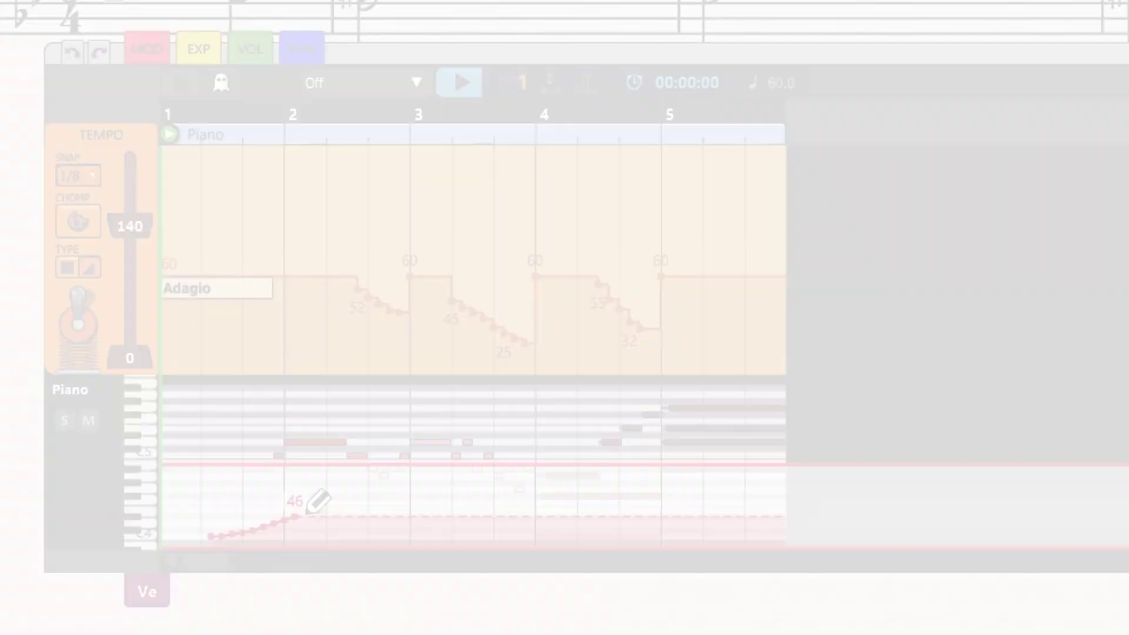
Draw a controller curve and velocities rising to 60, lengthen E5, extend F#5 earlier, and select G5
mouse_move(308, 504)
mouse_down()
mouse_move(389, 497)
mouse_move(503, 505)
mouse_move(535, 504)
mouse_up()
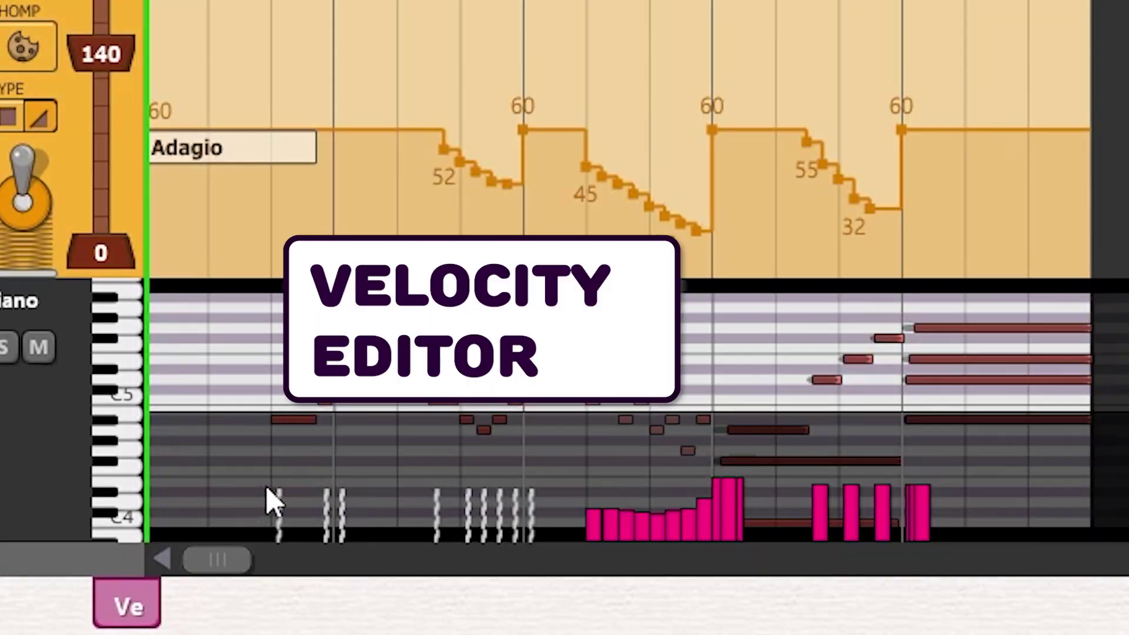
mouse_move(277, 500)
mouse_down()
mouse_move(344, 493)
mouse_move(366, 477)
mouse_up()
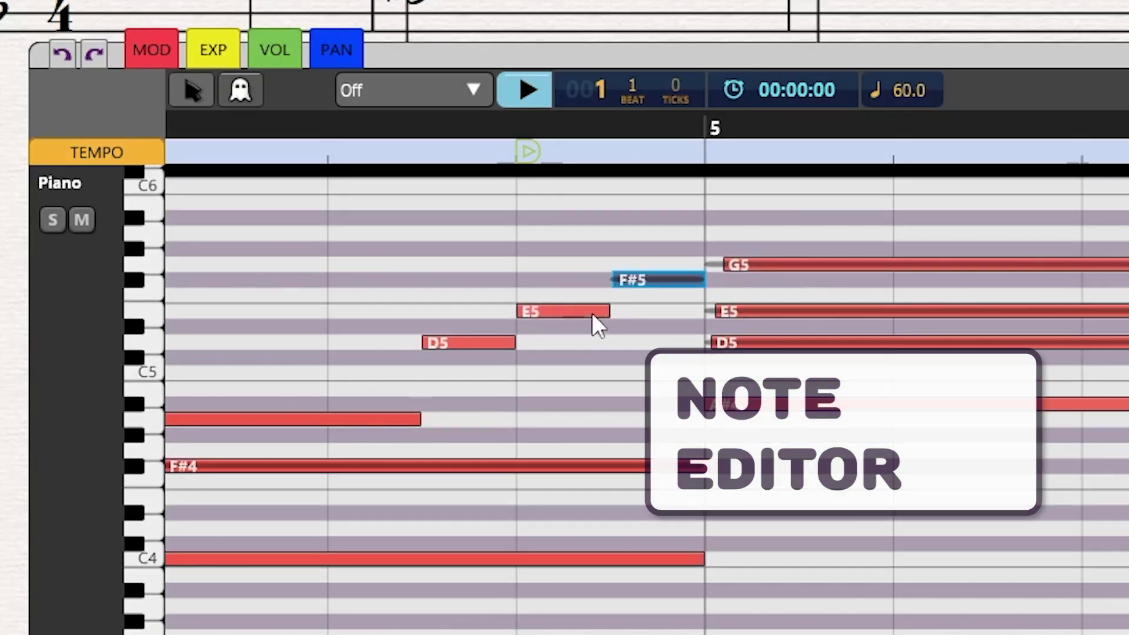
drag(598, 313, 614, 312)
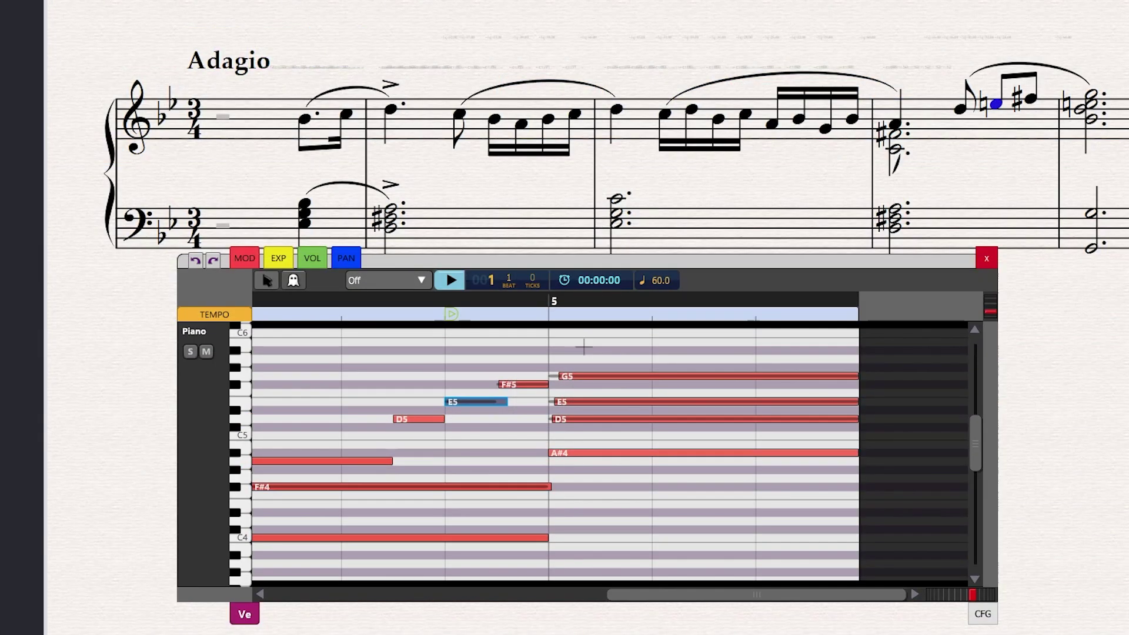
drag(534, 387, 524, 388)
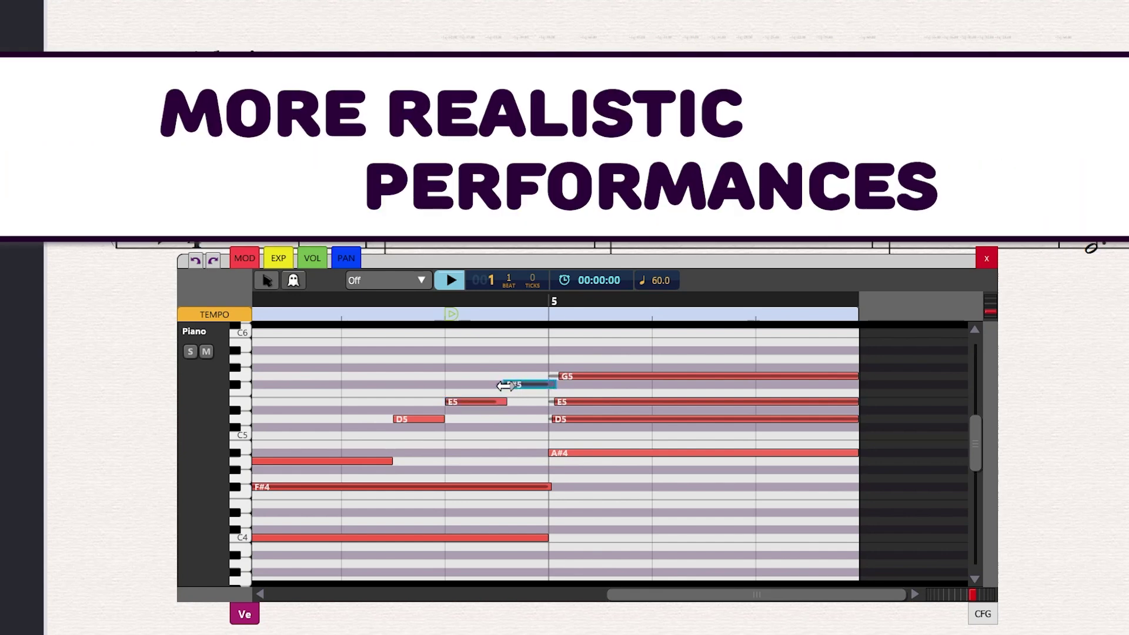
click(553, 377)
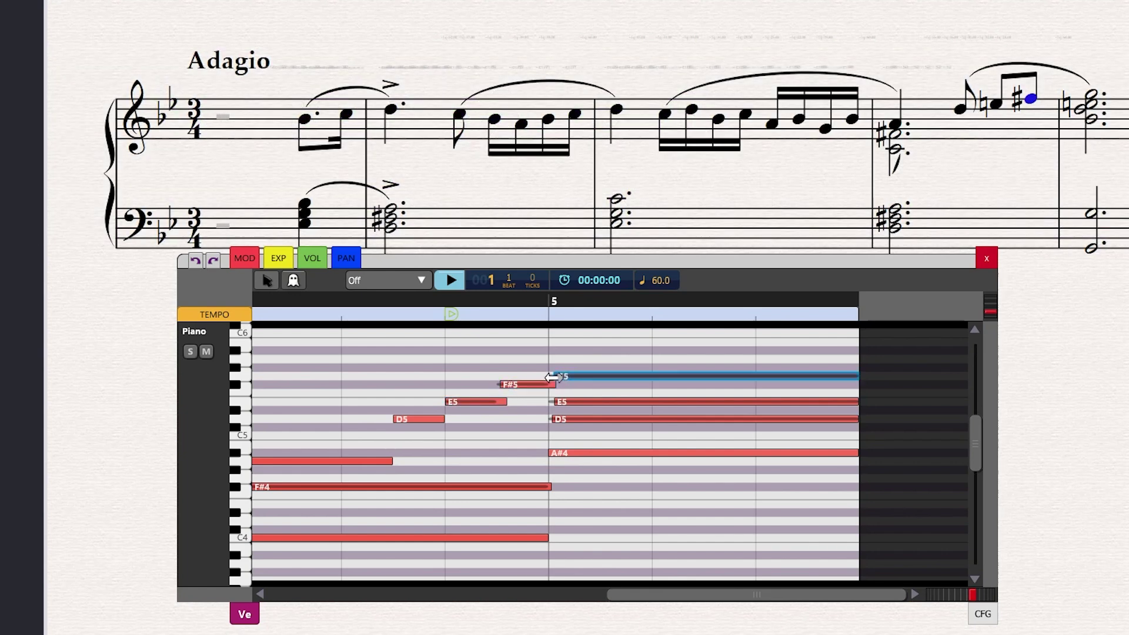